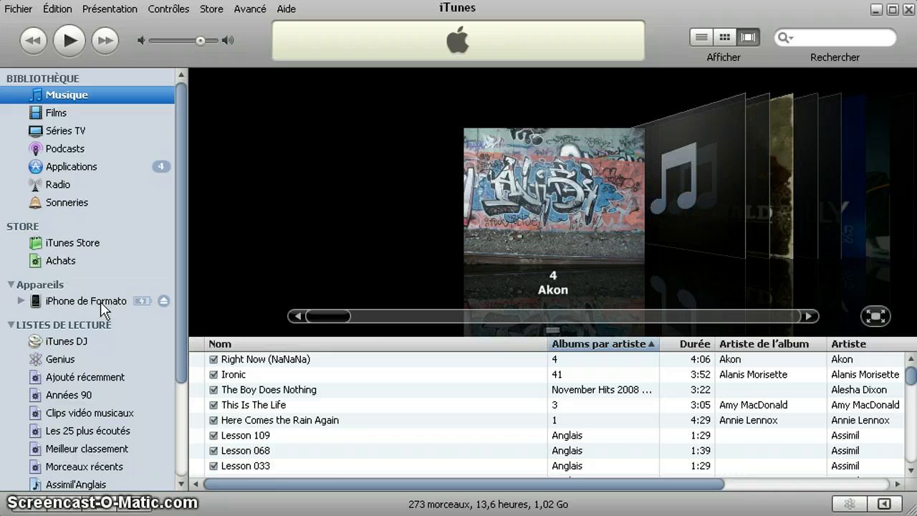
Open the connected iPhone's summary and review its device information
left_click(105, 302)
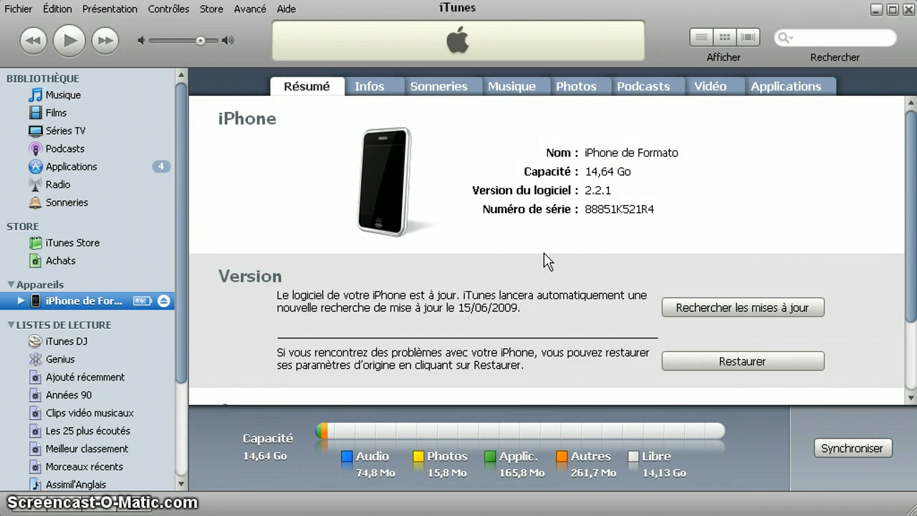
left_click(671, 159)
left_click_drag(182, 350, 175, 453)
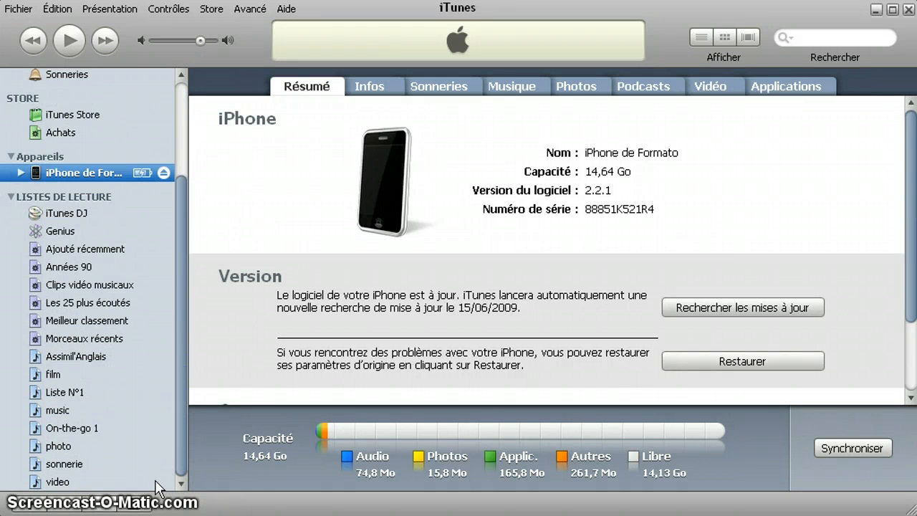
left_click(19, 9)
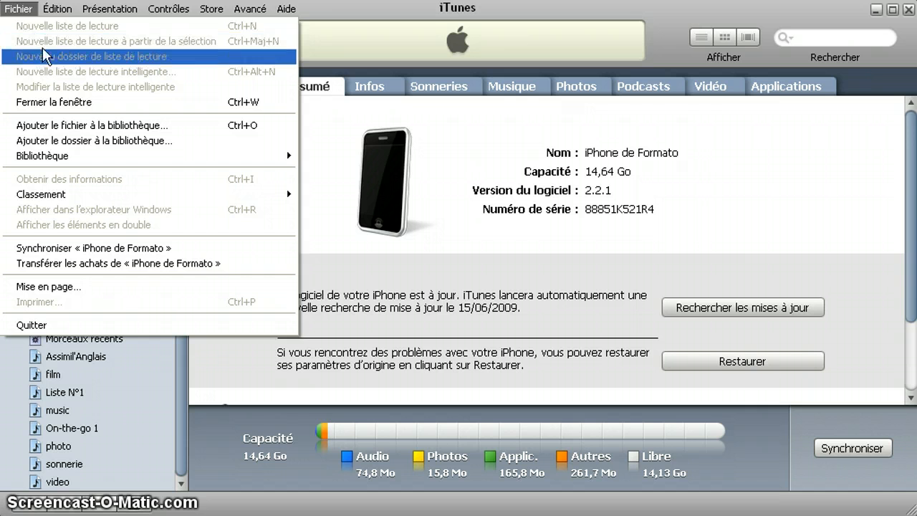
mouse_move(57, 9)
mouse_move(18, 8)
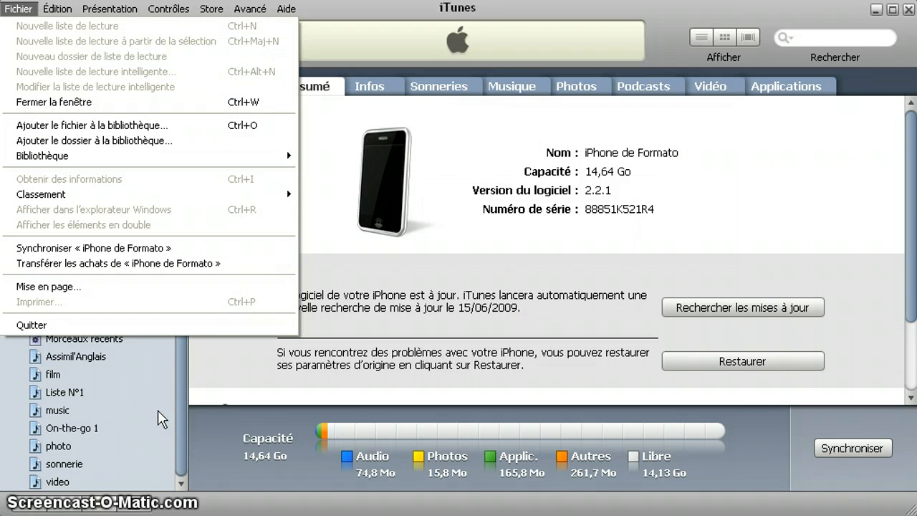
left_click(180, 441)
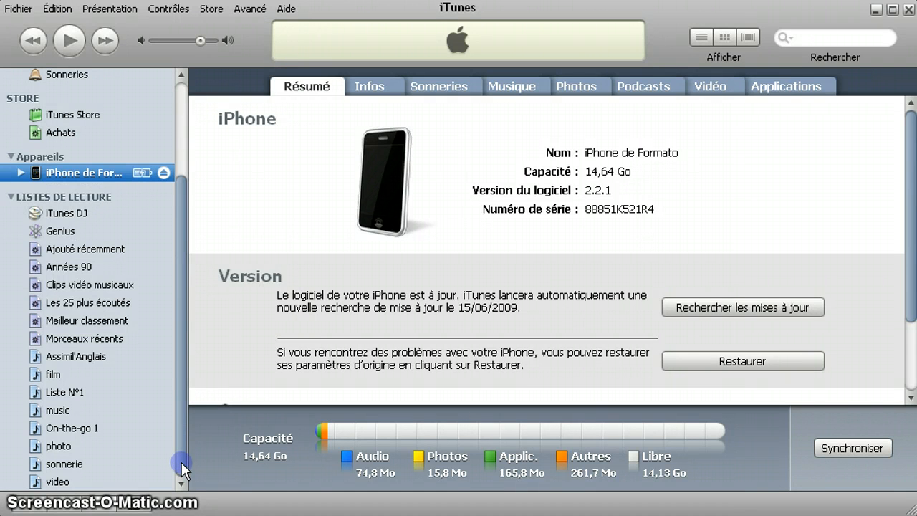
Delete the "video" playlist from the library
right_click(57, 483)
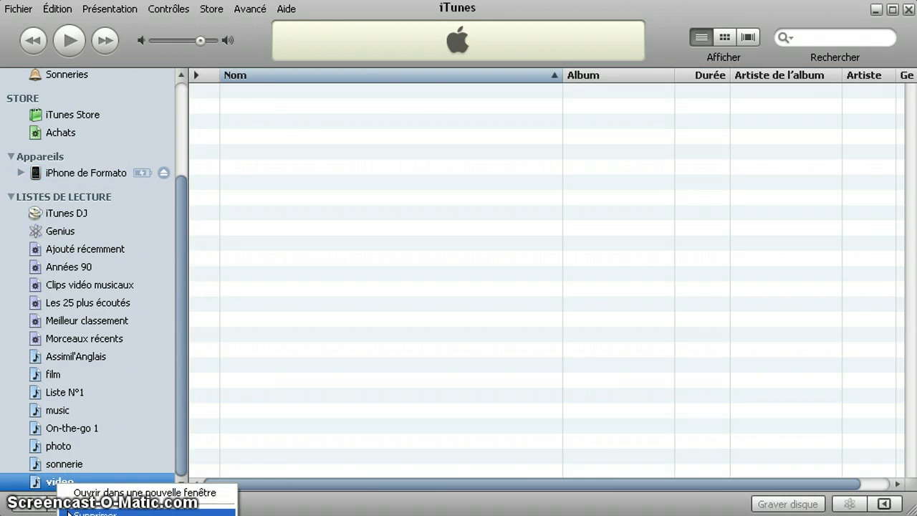
left_click(93, 513)
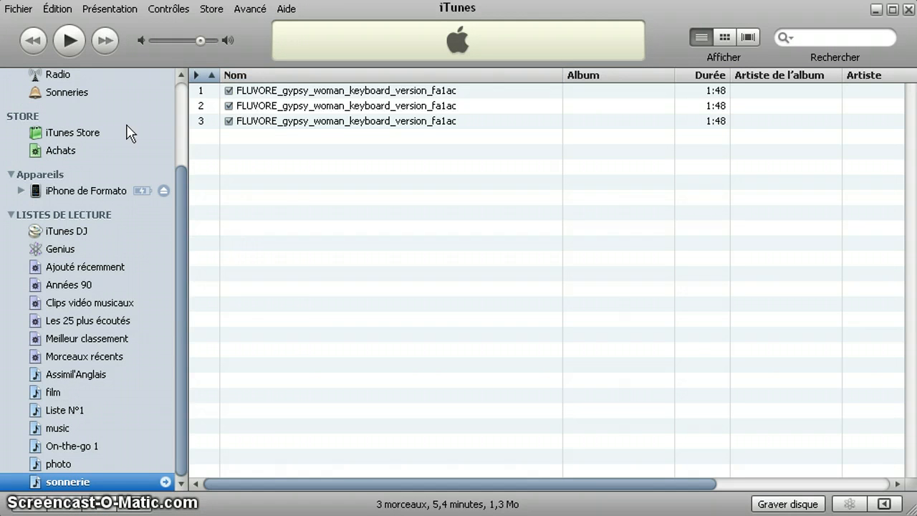
Create a new playlist named "video iphone"
left_click(19, 9)
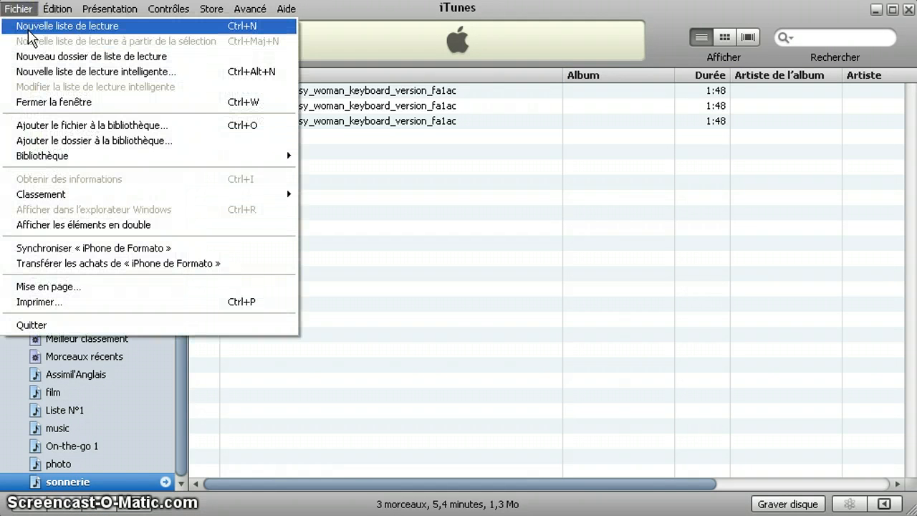
left_click(28, 27)
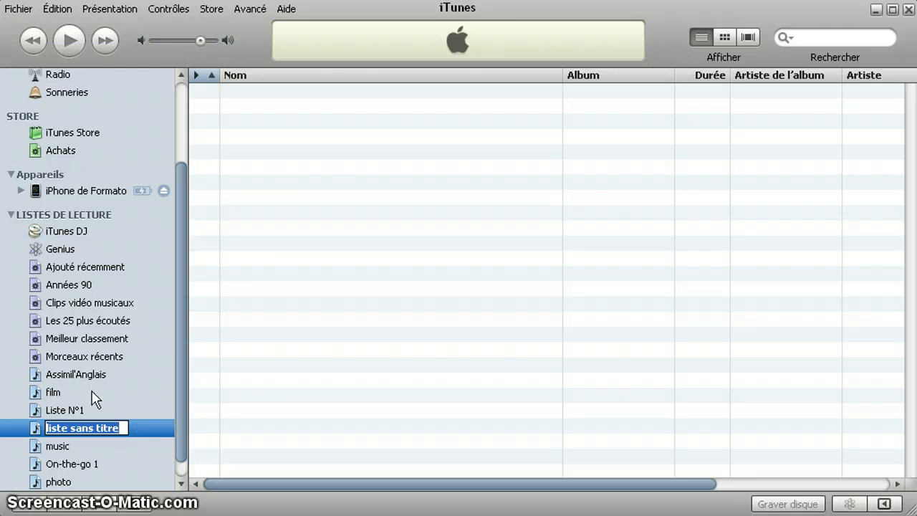
type("video")
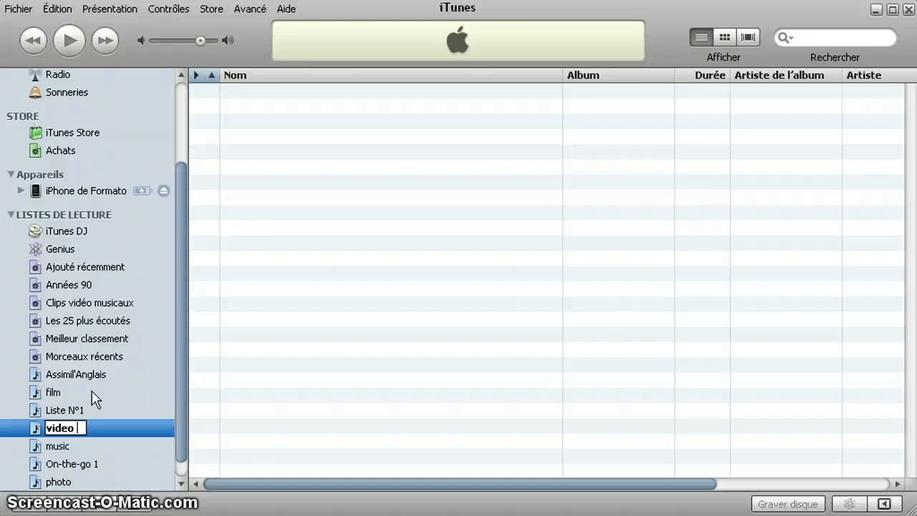
type("iphone")
key("Return")
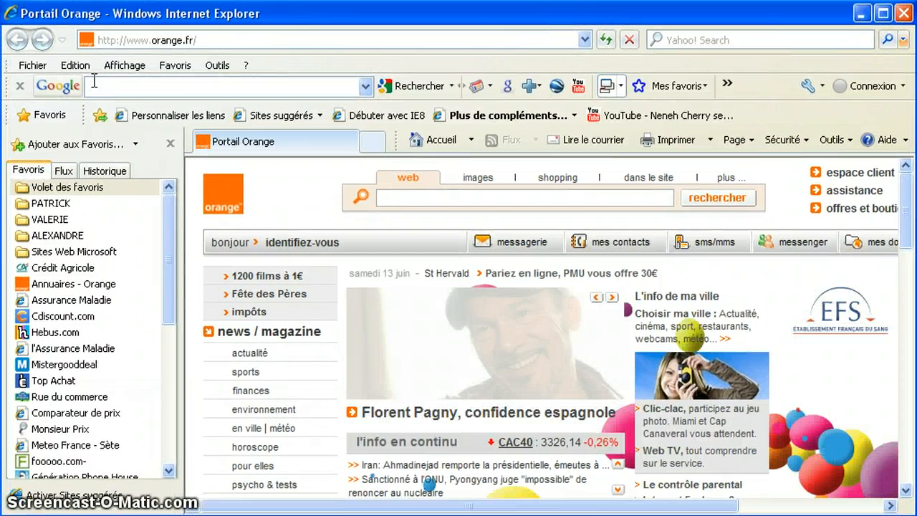
In Internet Explorer, search Google for "media convert" and open the Media convert site at media-convert.com/convertir
left_click(59, 87)
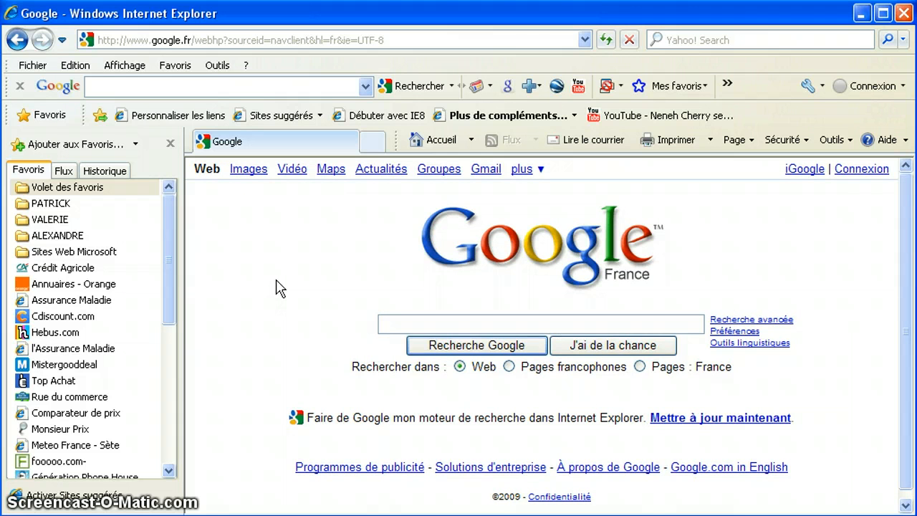
type("merdi")
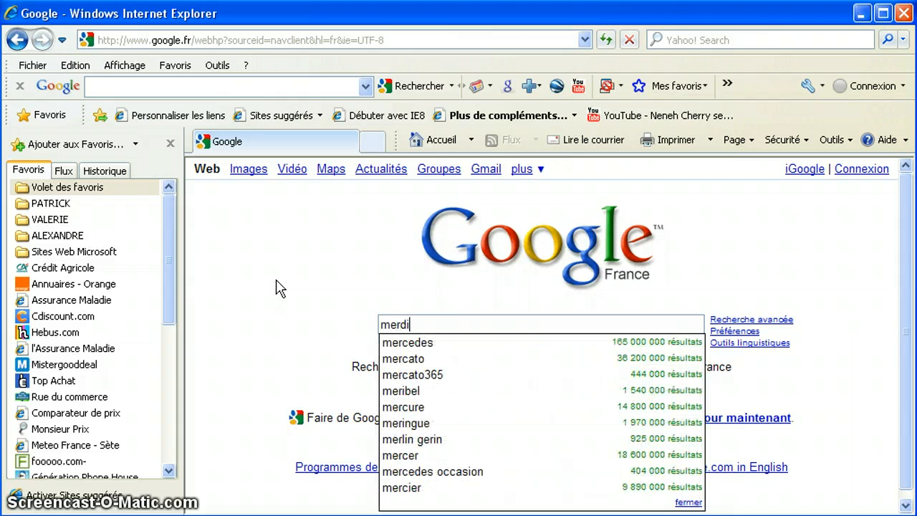
type("a convert")
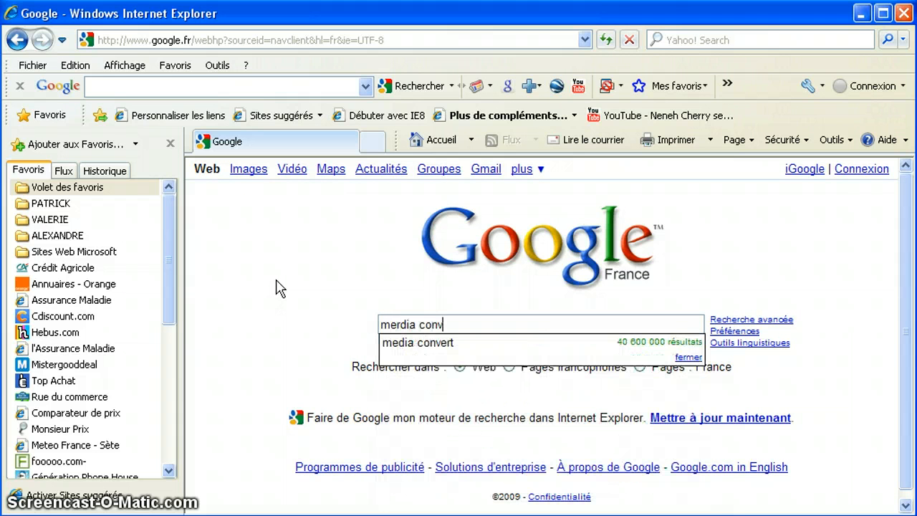
key("Return")
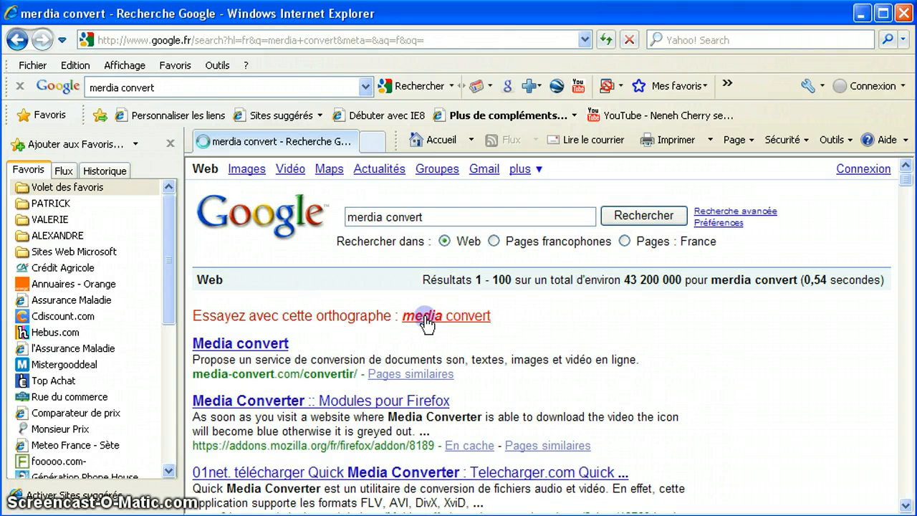
left_click(424, 316)
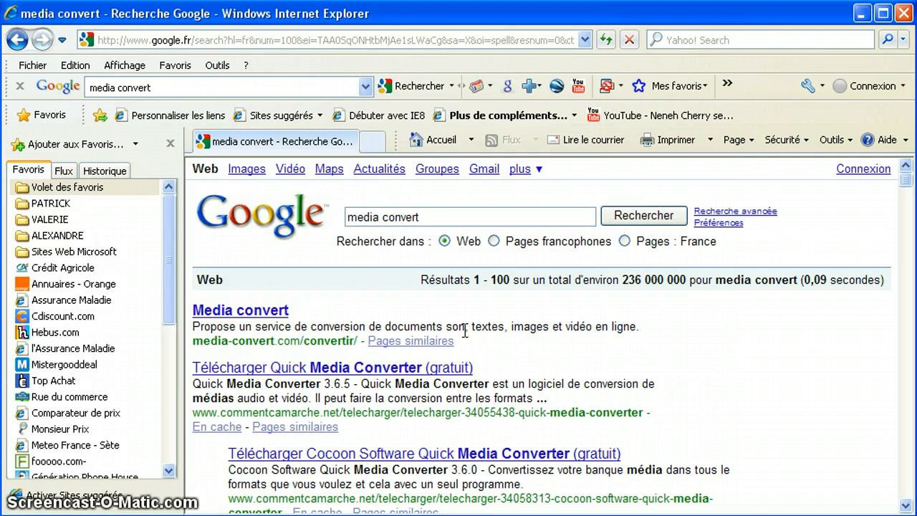
left_click(198, 315)
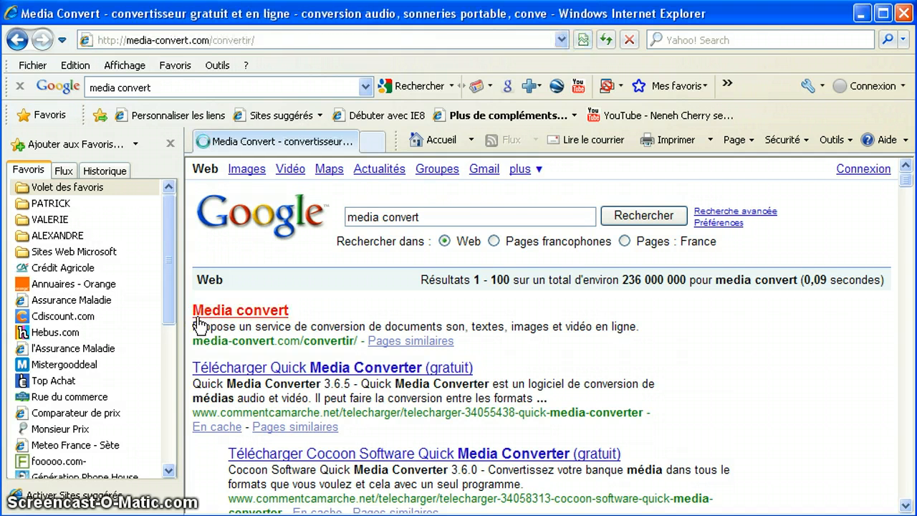
Choose the desktop file FLUVORE_ben_liebrand_ft_crystal_waters__gypsy_woman_remix_baf4d.wav as the local file to convert
scroll(619, 307, "down", 1)
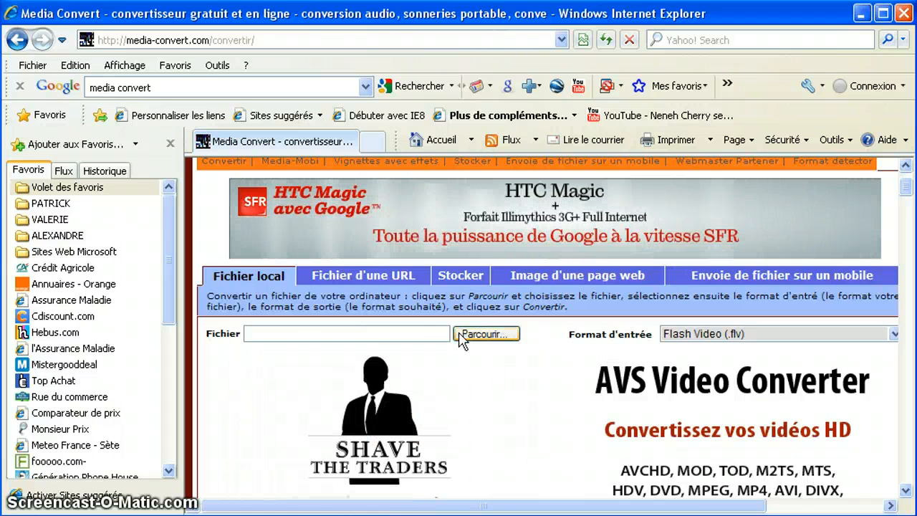
left_click(466, 337)
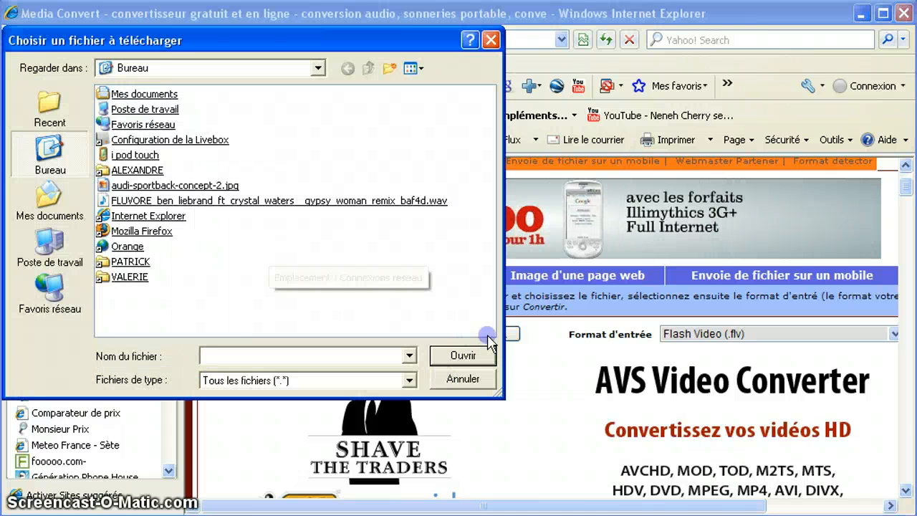
double_click(275, 201)
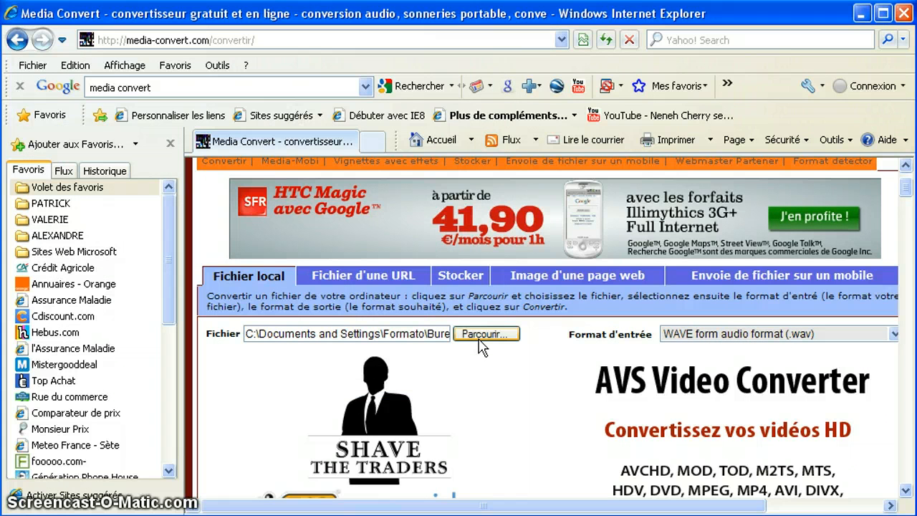
Switch to the desktop and check the gypsy_woman_remix WAV file's type and size in its properties
left_click(863, 13)
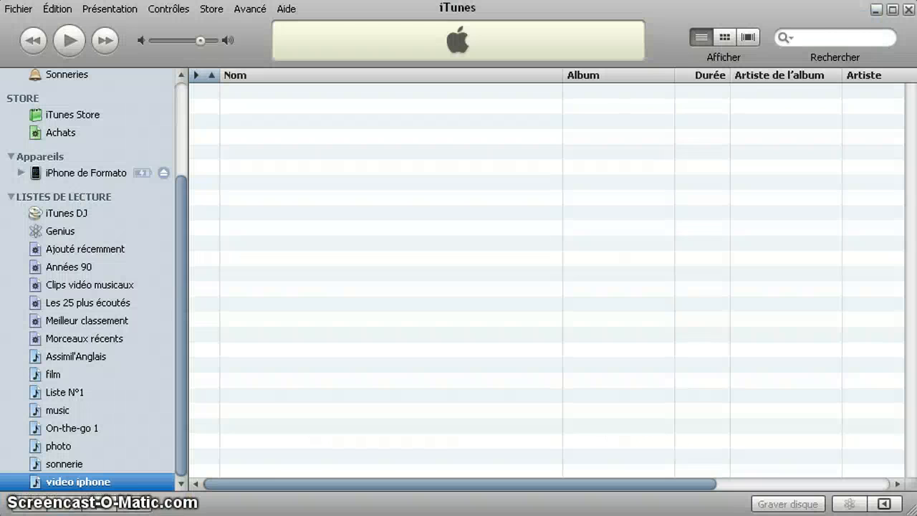
left_click(875, 9)
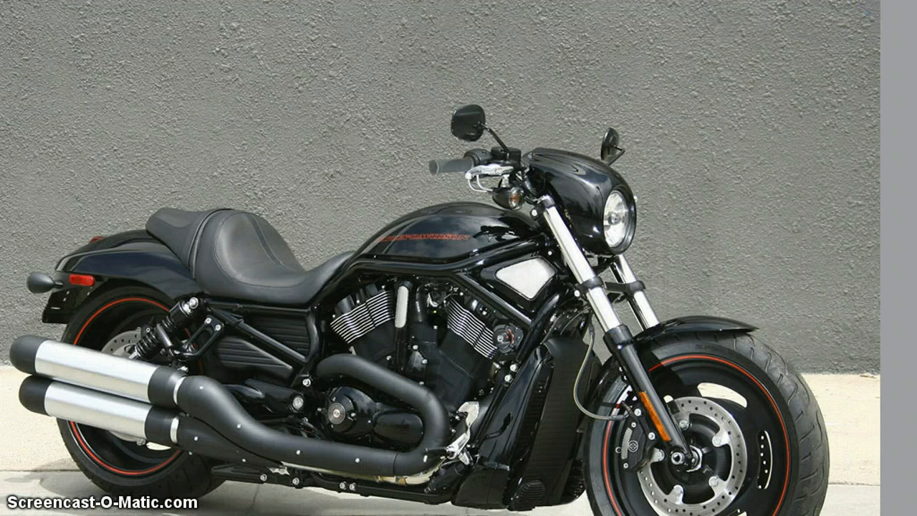
key("Menu")
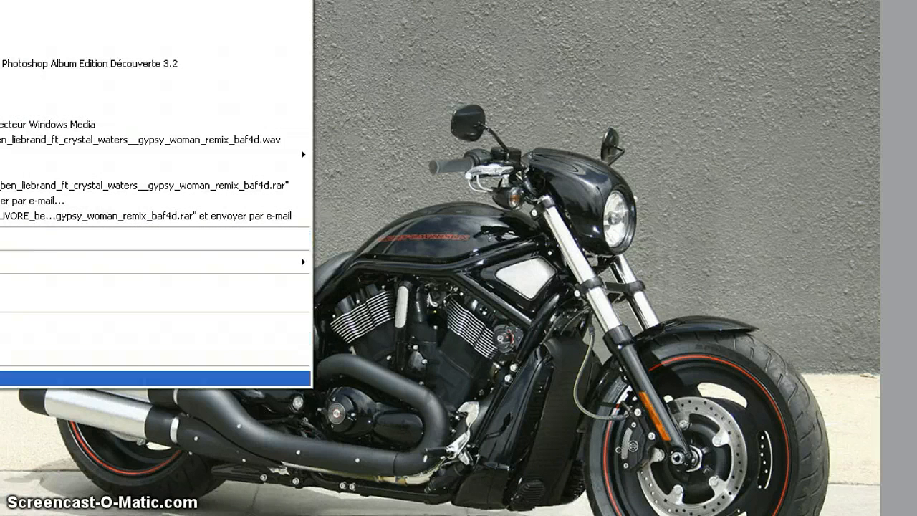
key("Return")
left_click_drag(40, 16, 140, 44)
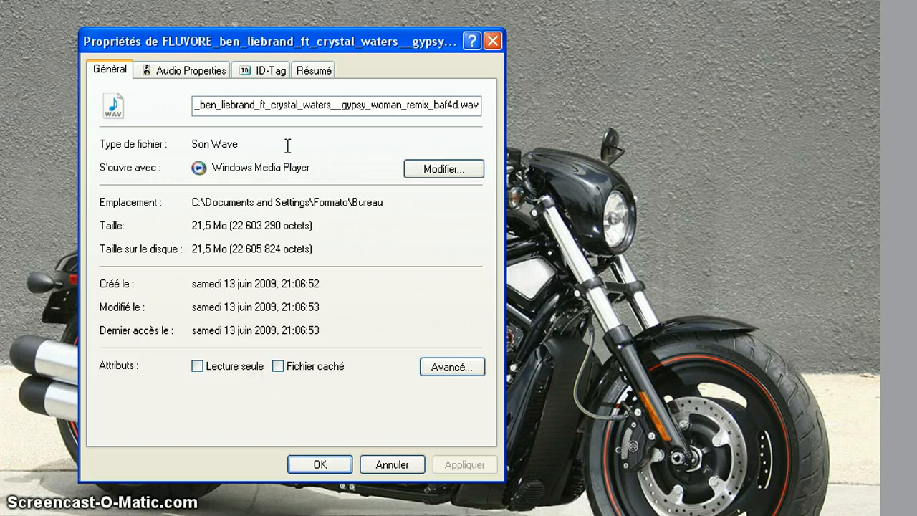
left_click(492, 41)
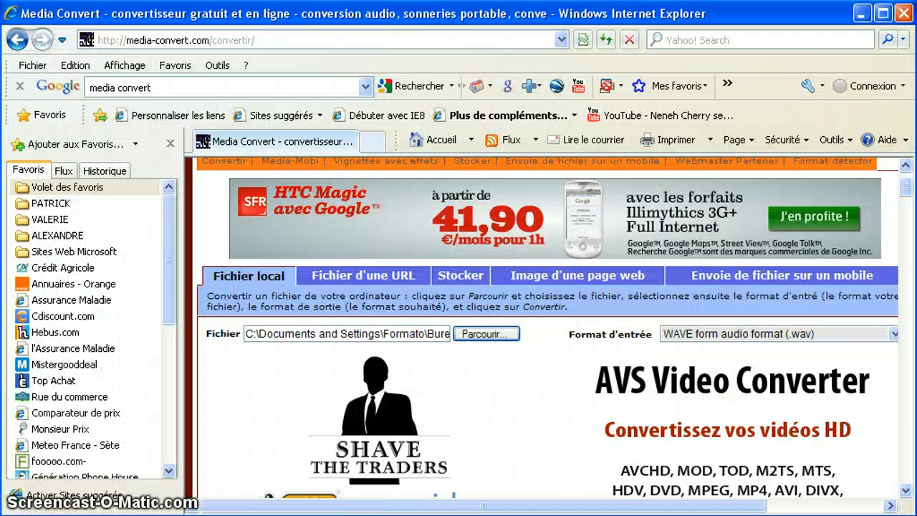
Set the conversion output format to MPEG-4 advanced audio coding (.m4a), then close the browser
scroll(647, 292, "down", 4)
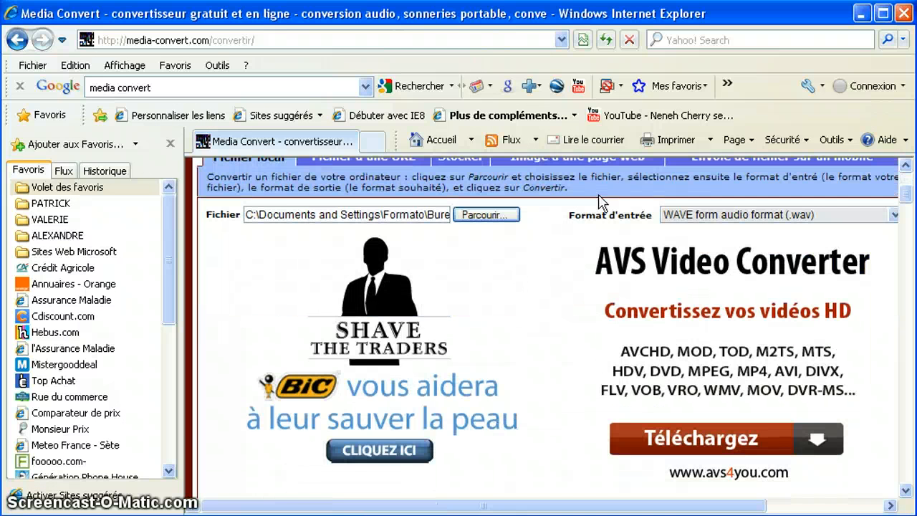
scroll(600, 203, "up", 1)
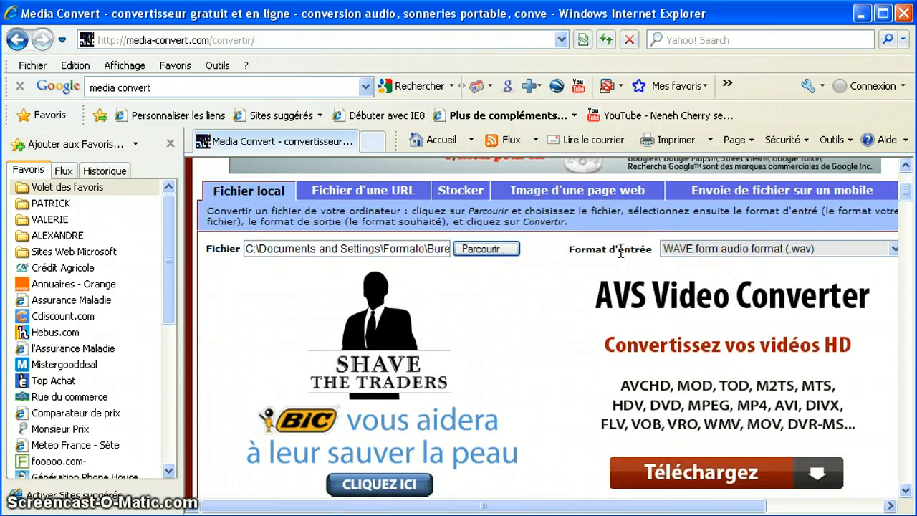
scroll(620, 250, "down", 6)
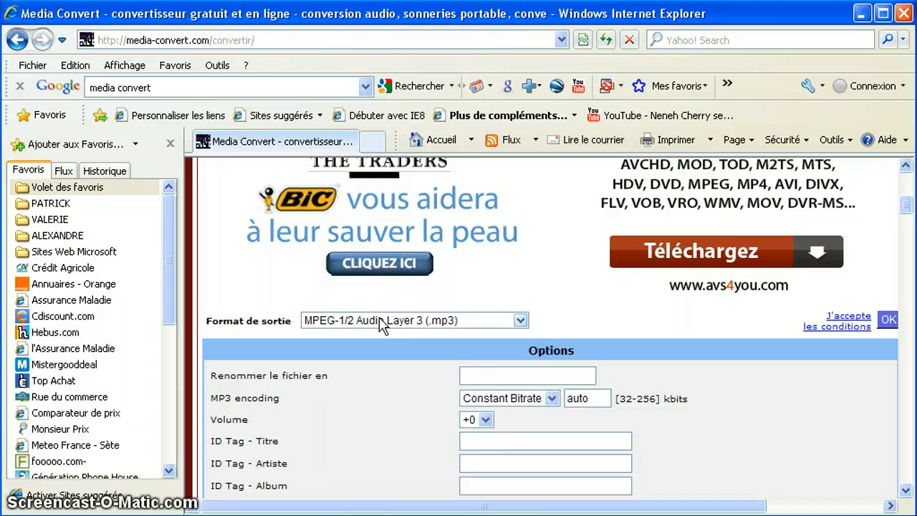
left_click(471, 319)
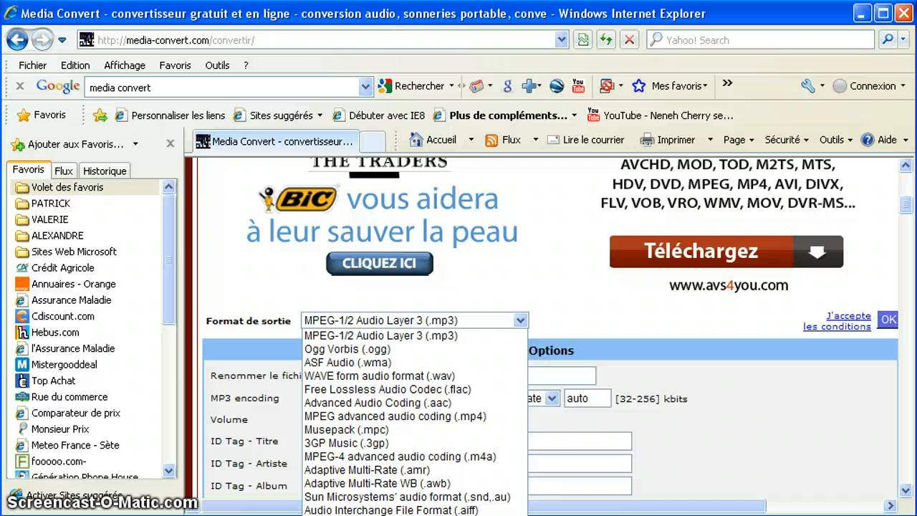
left_click(433, 462)
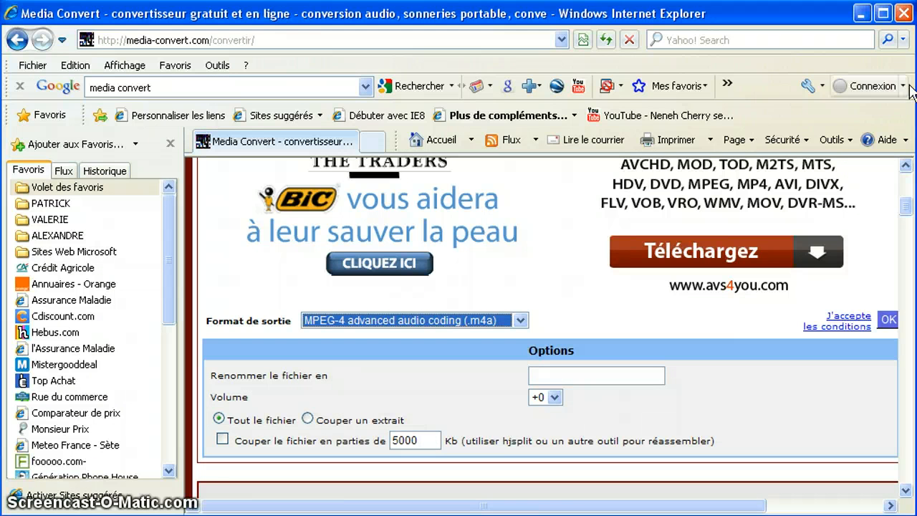
left_click(904, 13)
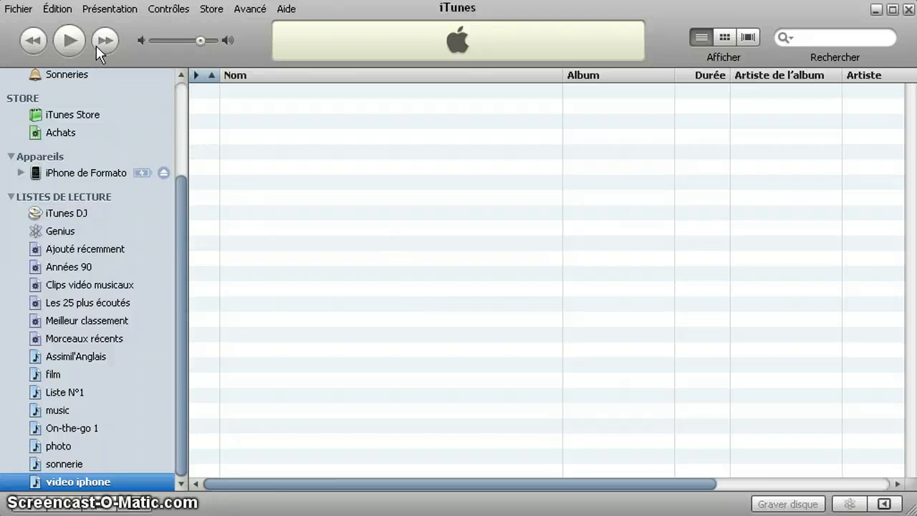
Look for video files in the MP4 folder inside the i pod touch folder
left_click_drag(0, 6, 195, 291)
left_click(342, 316)
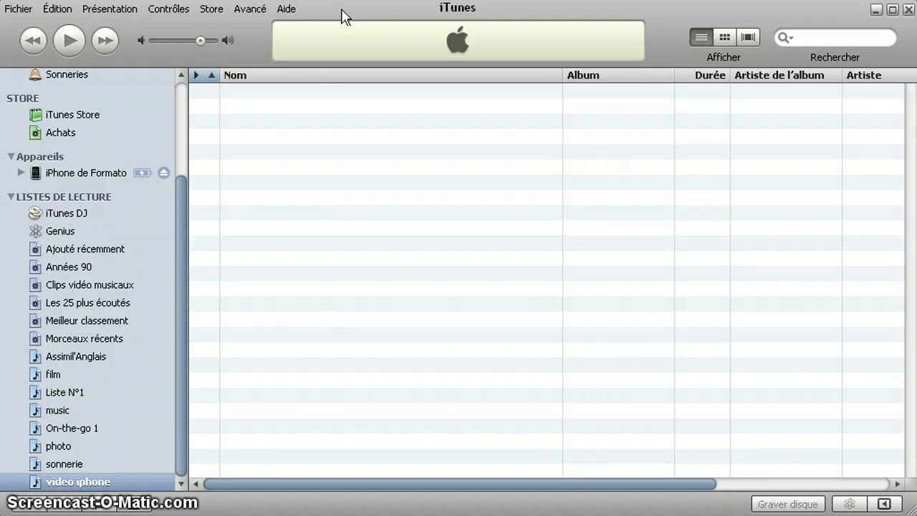
key("alt+Tab")
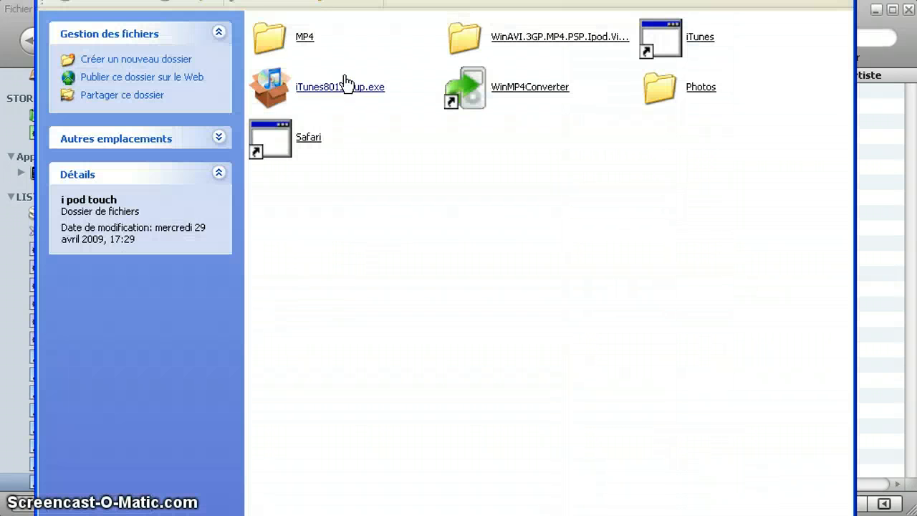
double_click(312, 50)
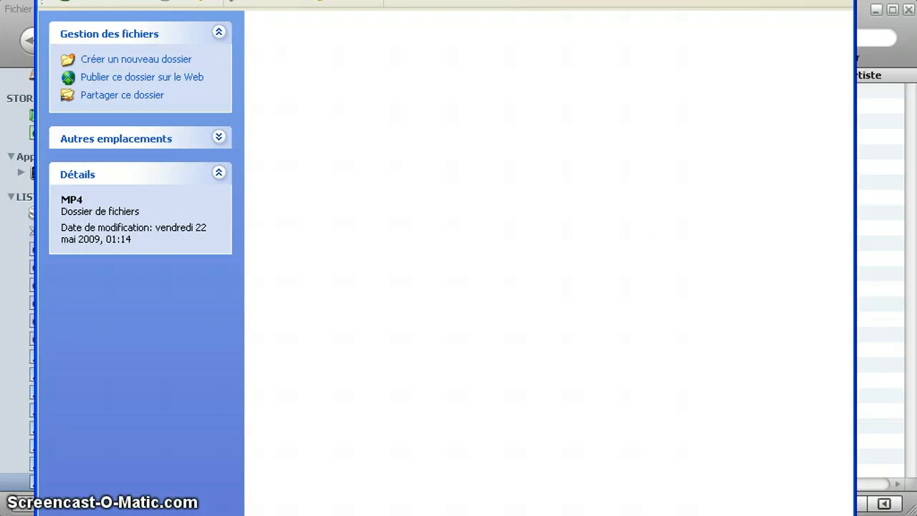
Switch to the folder containing videos and open its video you tube subfolder
key("alt+Tab")
key("alt+Tab")
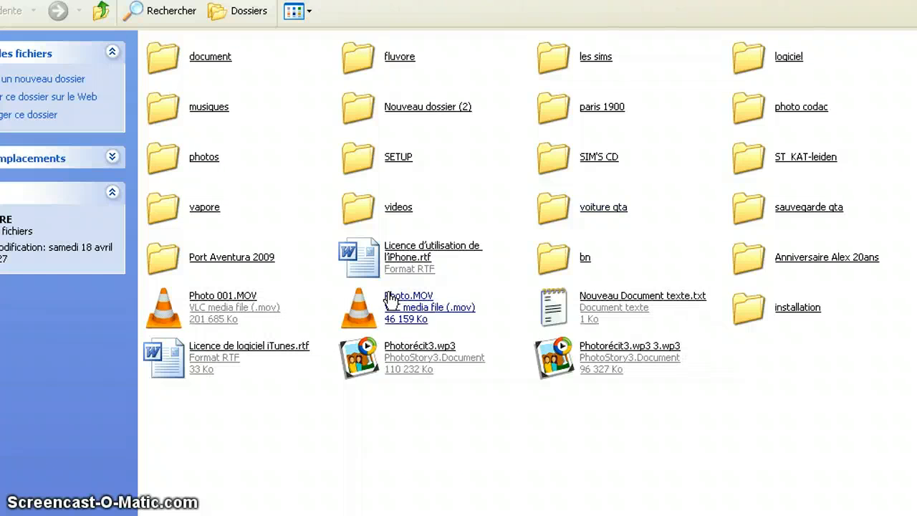
double_click(352, 228)
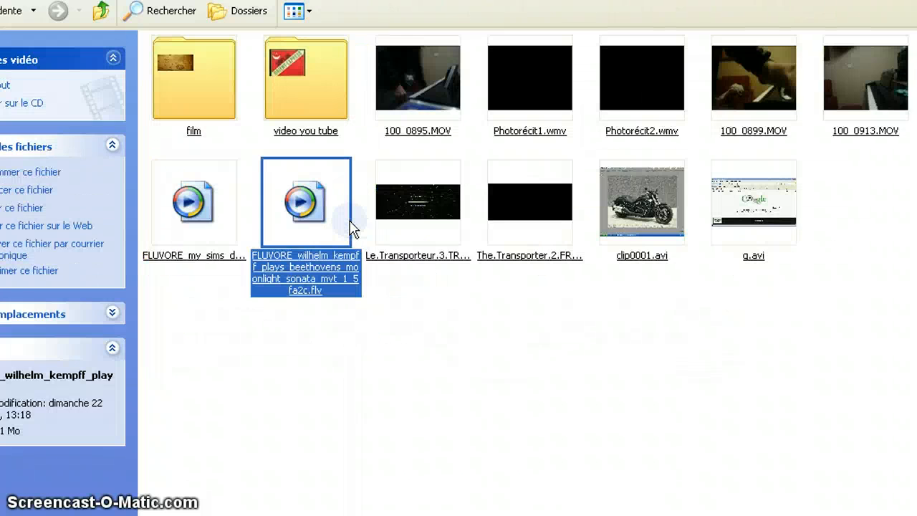
double_click(317, 123)
Add l'hostoire de l'orient express.mp4 to the video iphone playlist in iTunes, then close the folder window and select the added video
left_click(263, 71)
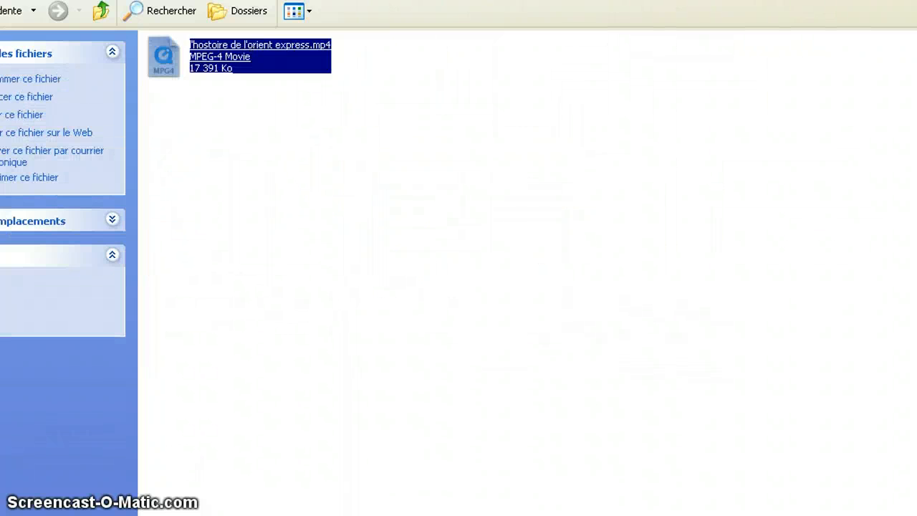
left_click(440, 478)
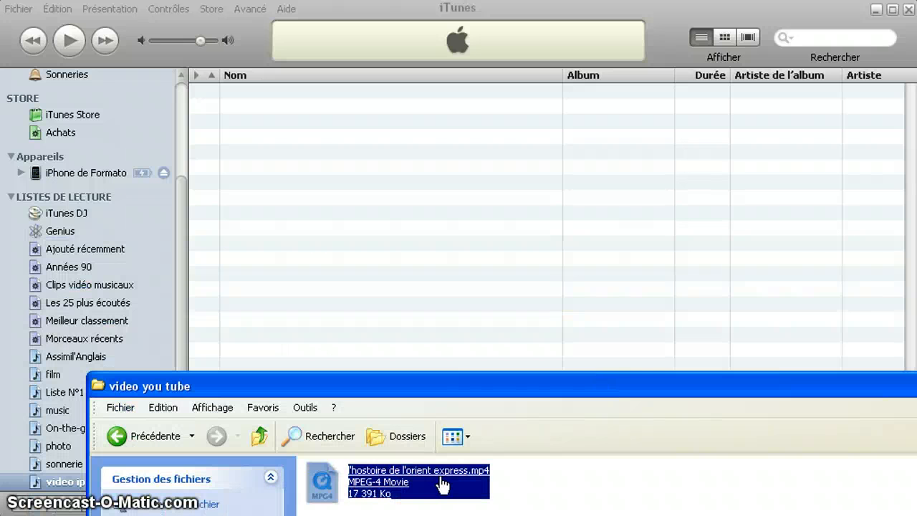
left_click_drag(449, 476, 433, 285)
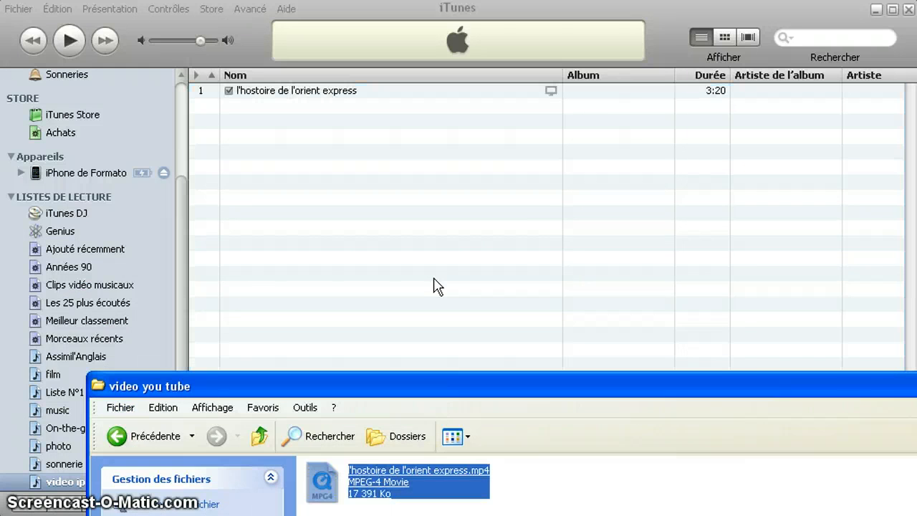
left_click_drag(767, 380, 540, 290)
left_click(875, 301)
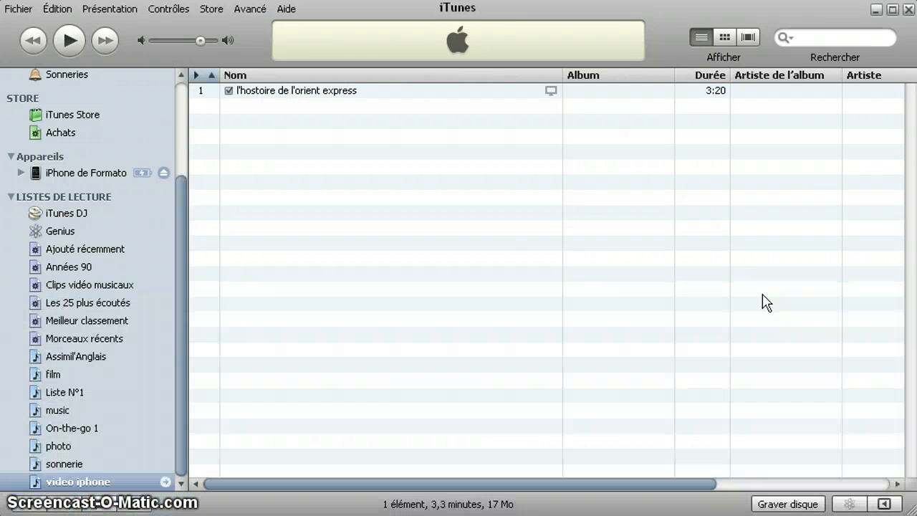
left_click(302, 98)
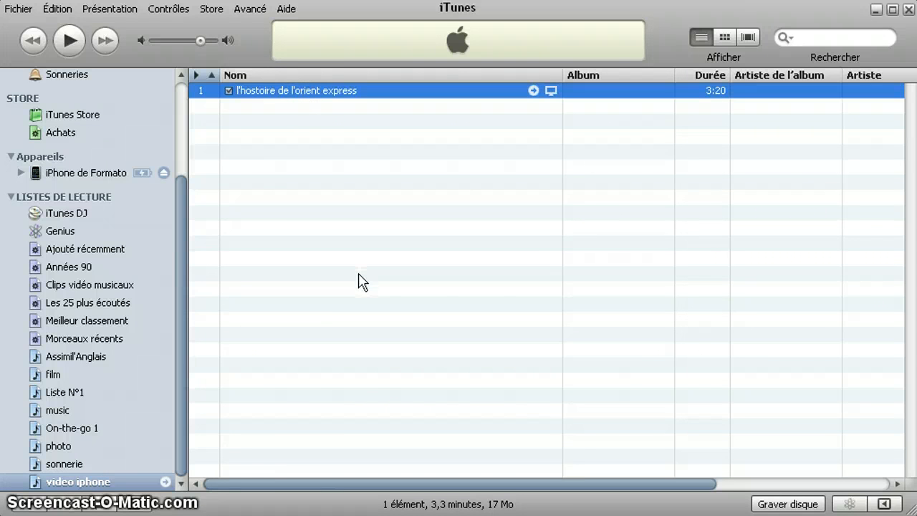
Enable film syncing for the connected iPhone with l'hostoire de l'orient express selected, apply the sync, and dismiss the missing-items warning
left_click(106, 172)
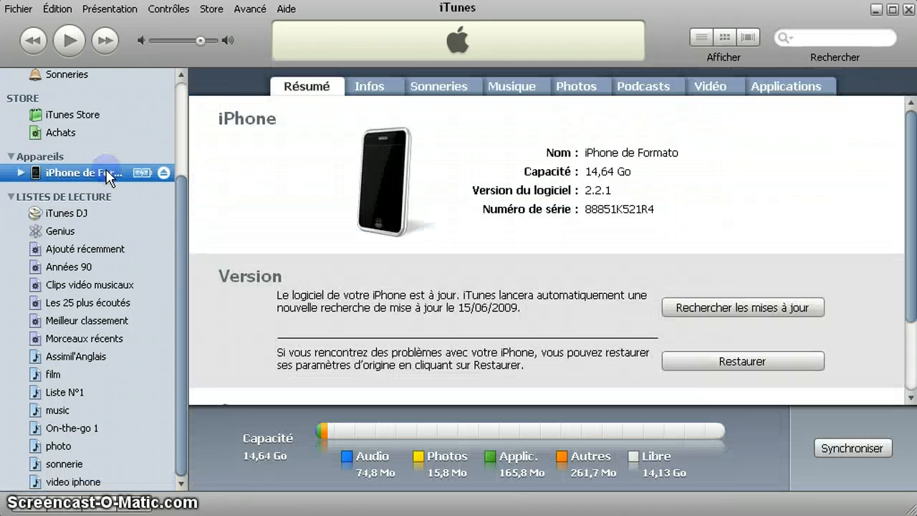
left_click(712, 87)
left_click_drag(913, 187, 902, 344)
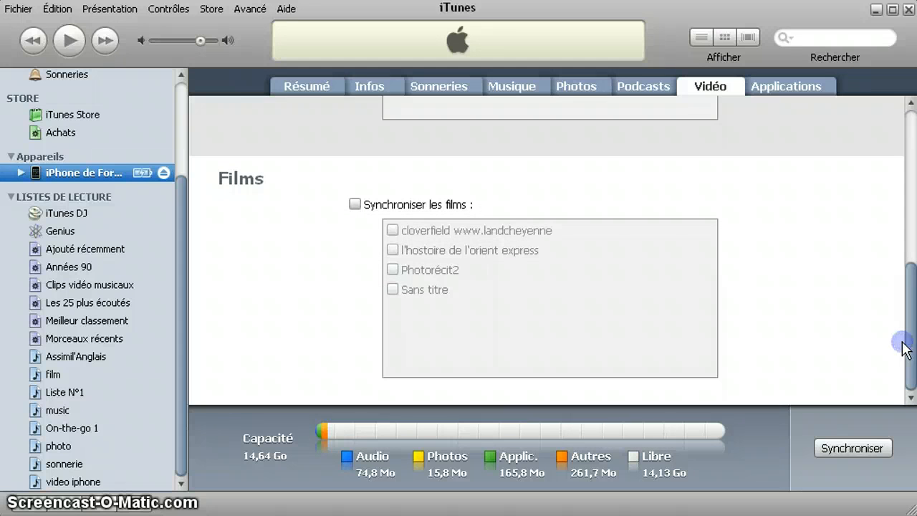
left_click(355, 204)
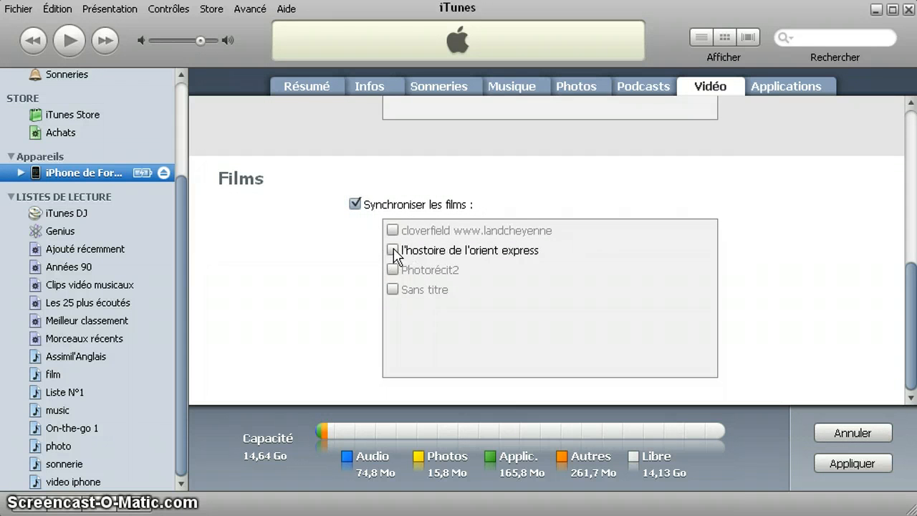
left_click(392, 250)
left_click(831, 463)
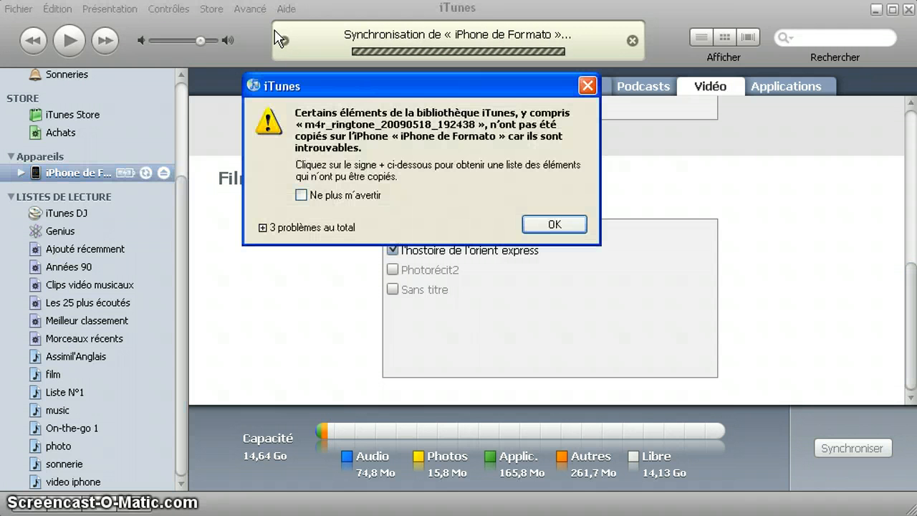
left_click(546, 224)
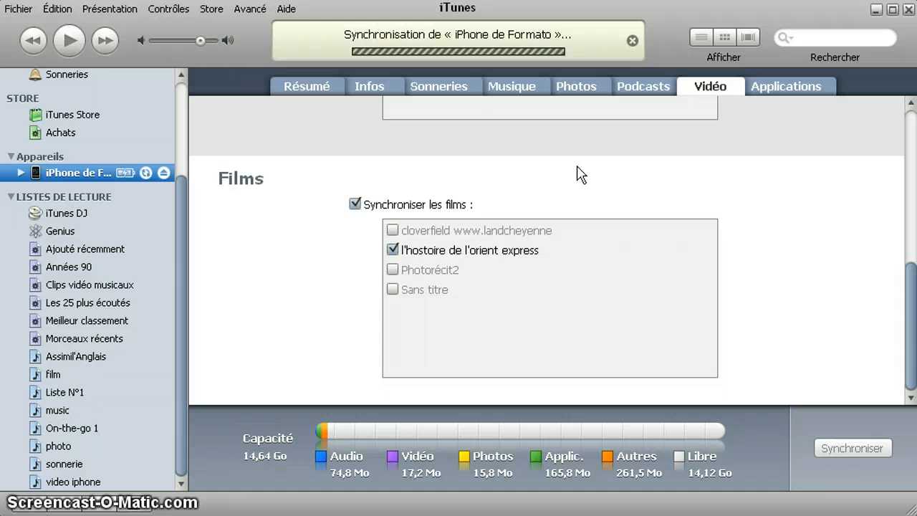